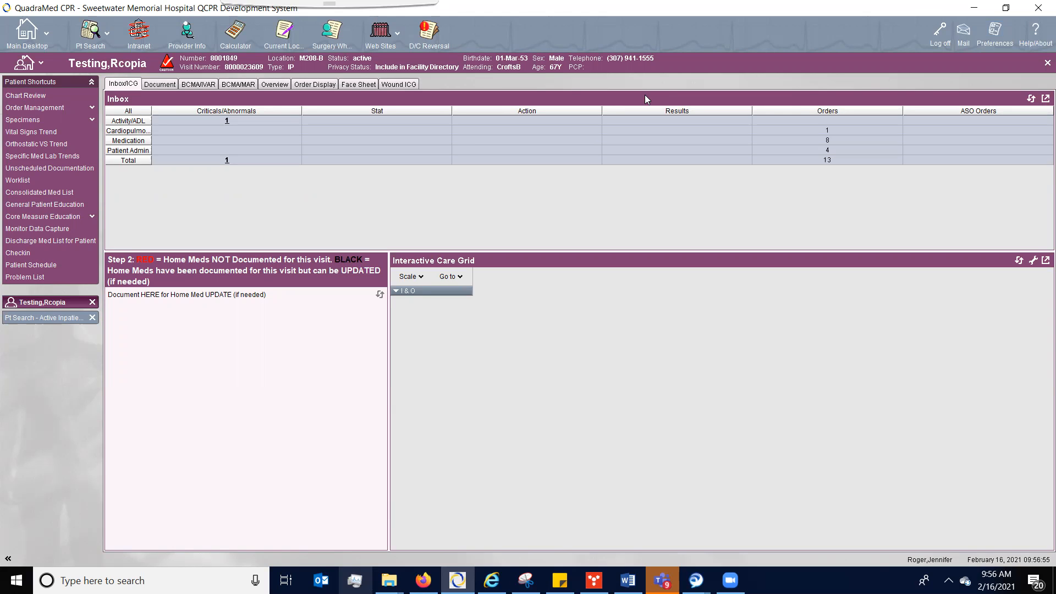
Step: Cancel the 16 Feb 1000 Hourly Rounding event in the worklist with the comment "Testing purposes", and close the worklist
click(58, 179)
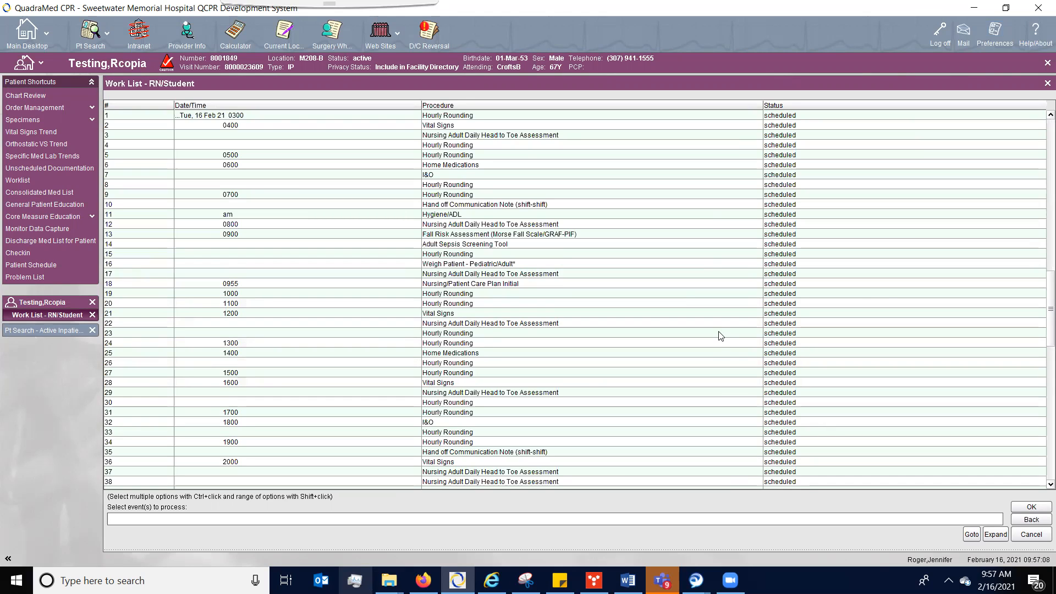
click(464, 295)
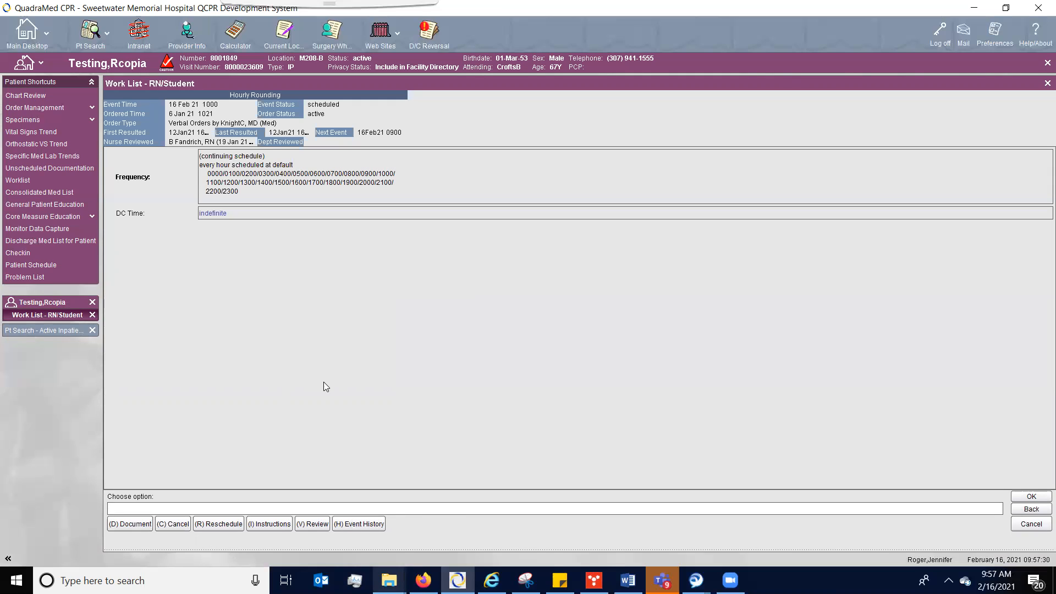
click(165, 523)
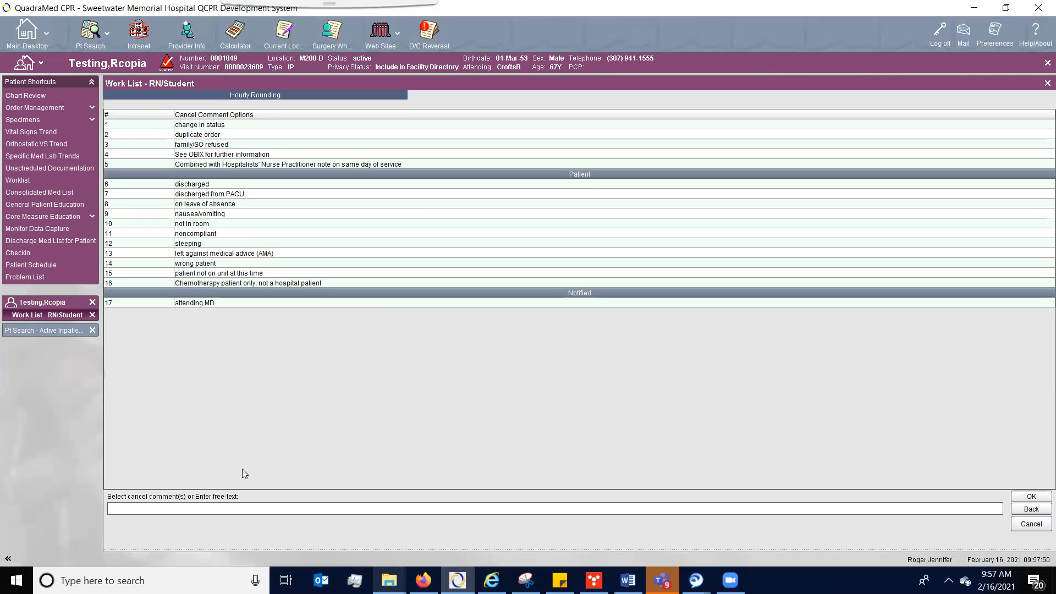
text(Testing )
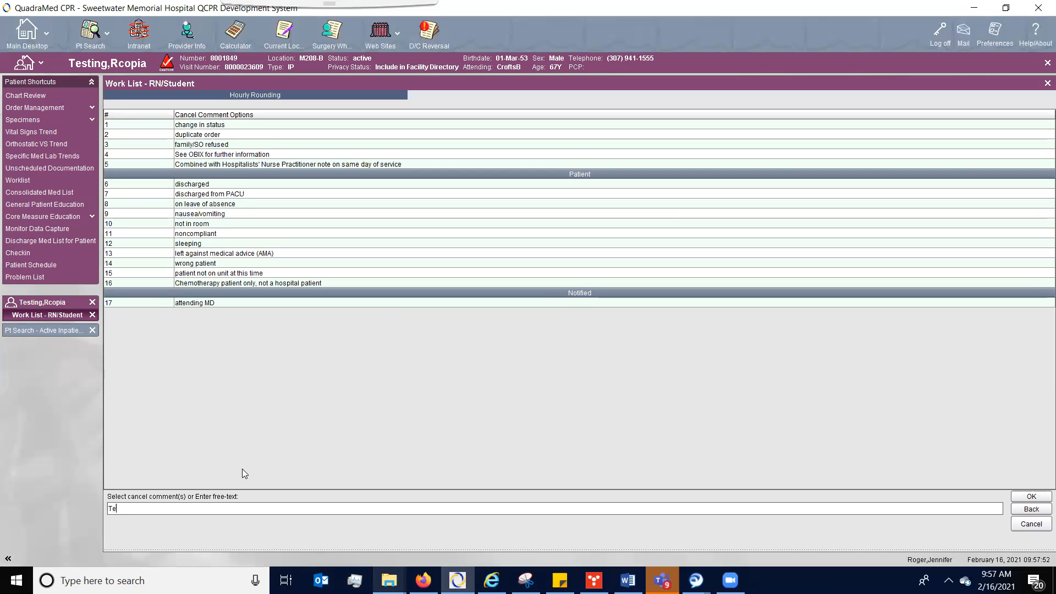
text(purposes)
click(1033, 497)
click(127, 523)
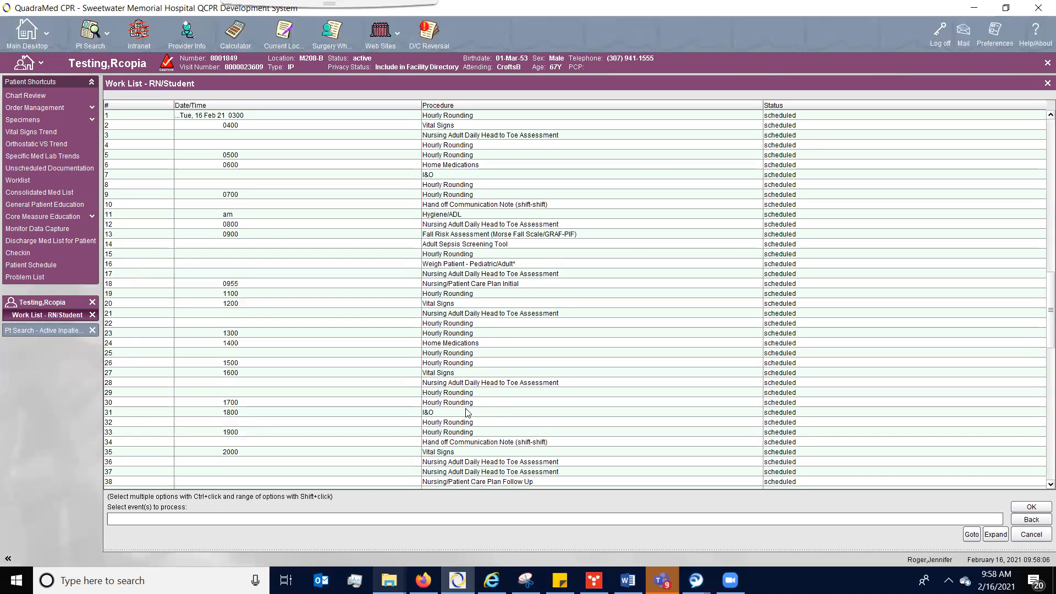
click(92, 315)
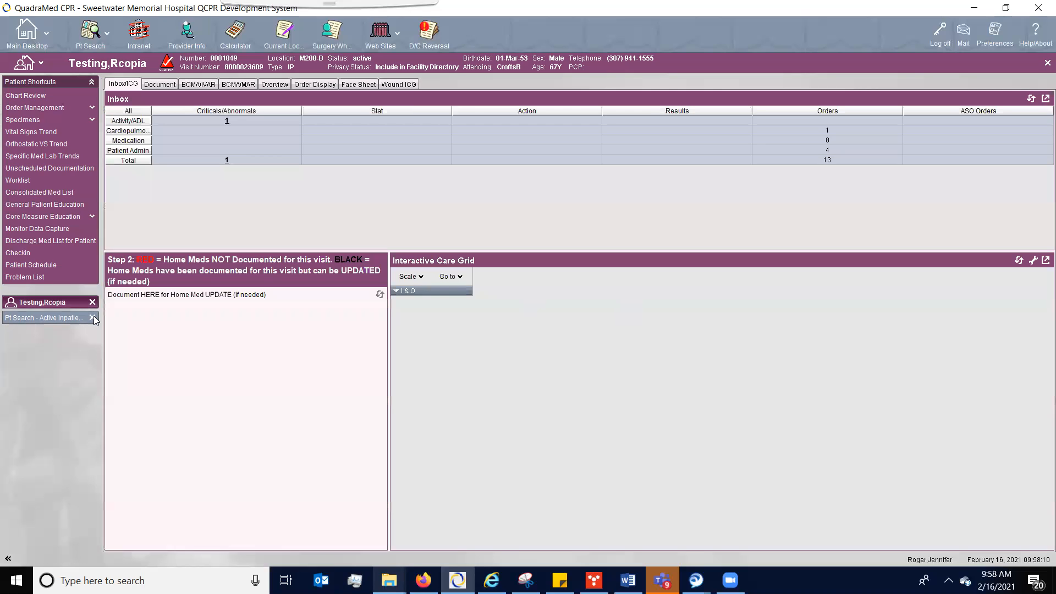
Step: Review the cancelled 1000 Hourly Rounding event in the patient schedule and return to the schedule
click(50, 266)
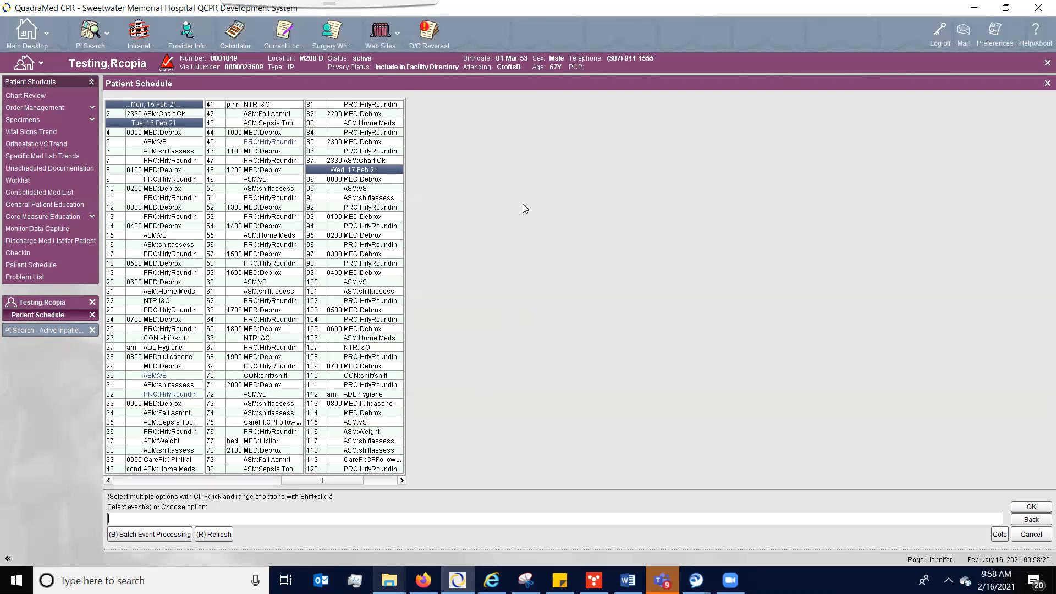
double_click(284, 142)
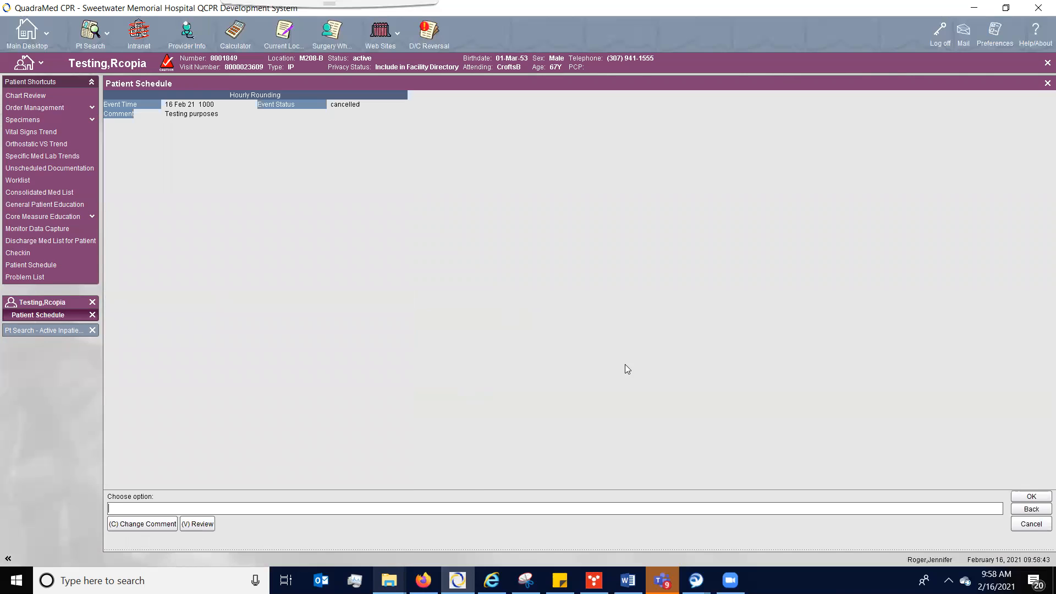
click(1031, 510)
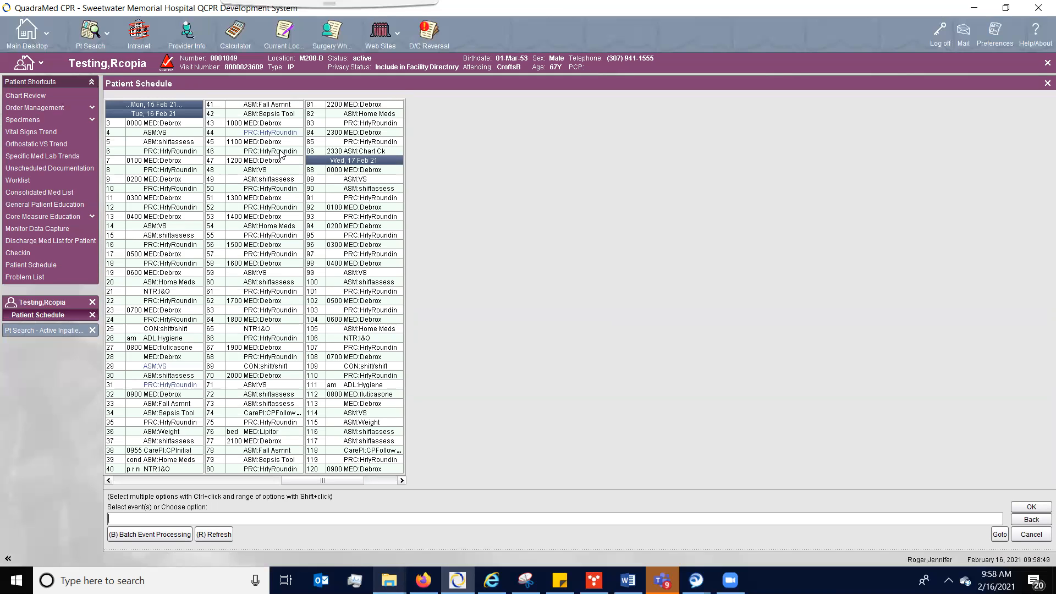
Step: Reschedule the 16 Feb 1100 Hourly Rounding event to 1030 with the comment "asleep", and close the patient schedule
double_click(279, 152)
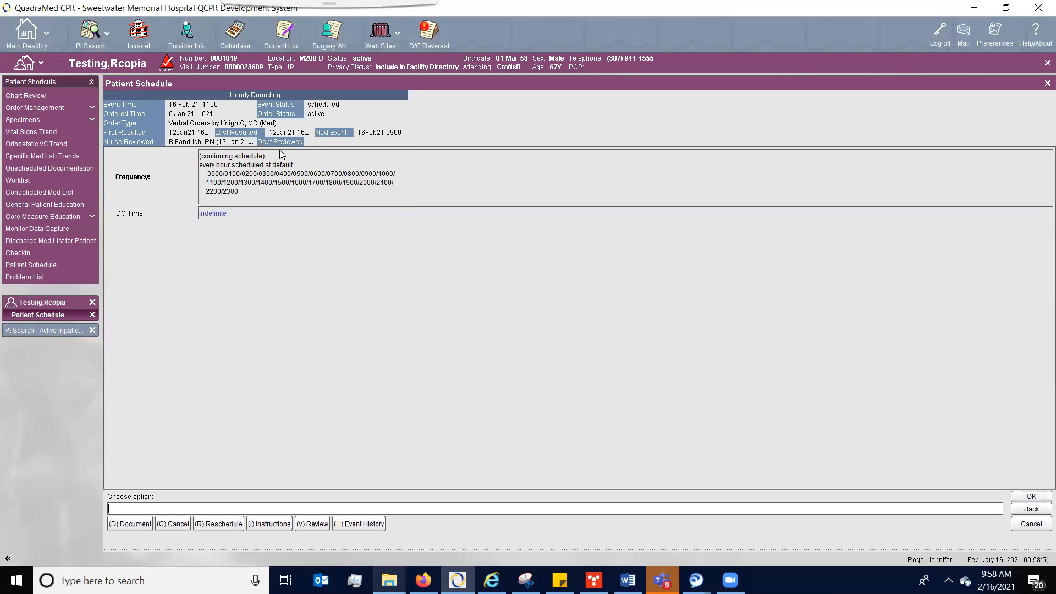
click(231, 525)
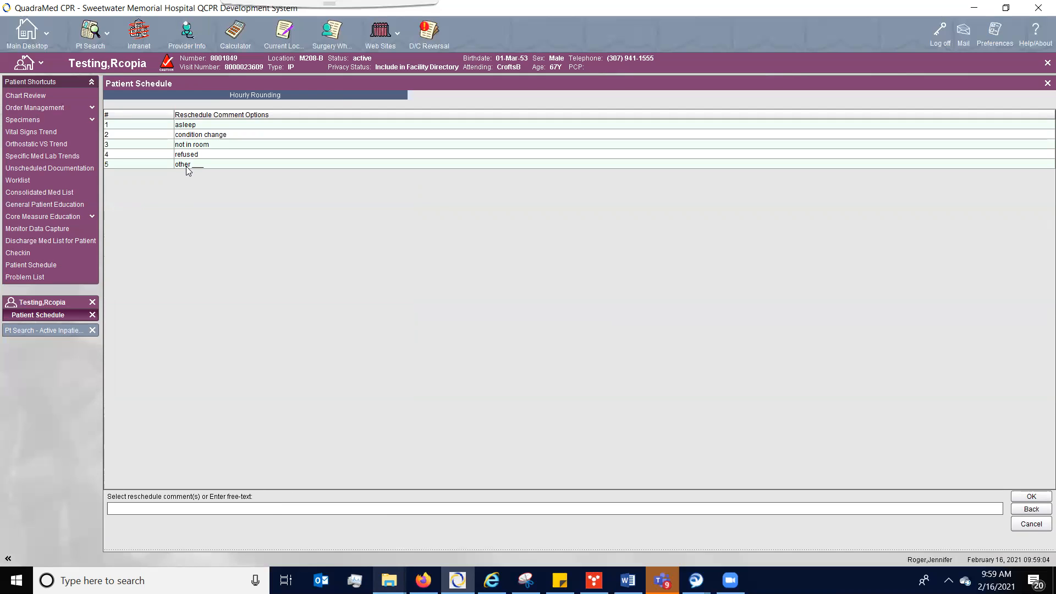
text(1)
click(1032, 497)
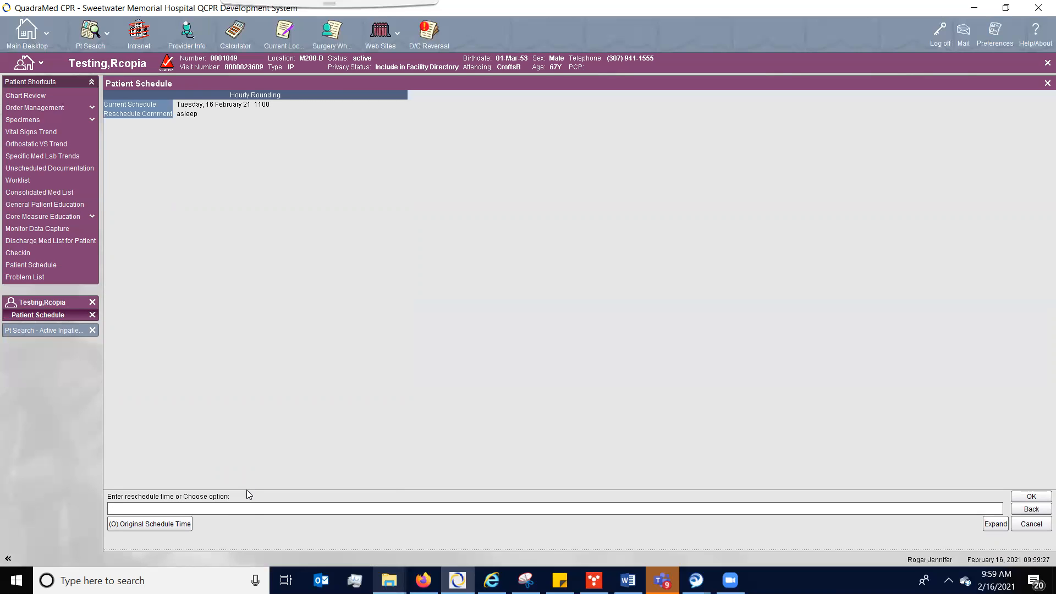
text(1030)
click(1028, 498)
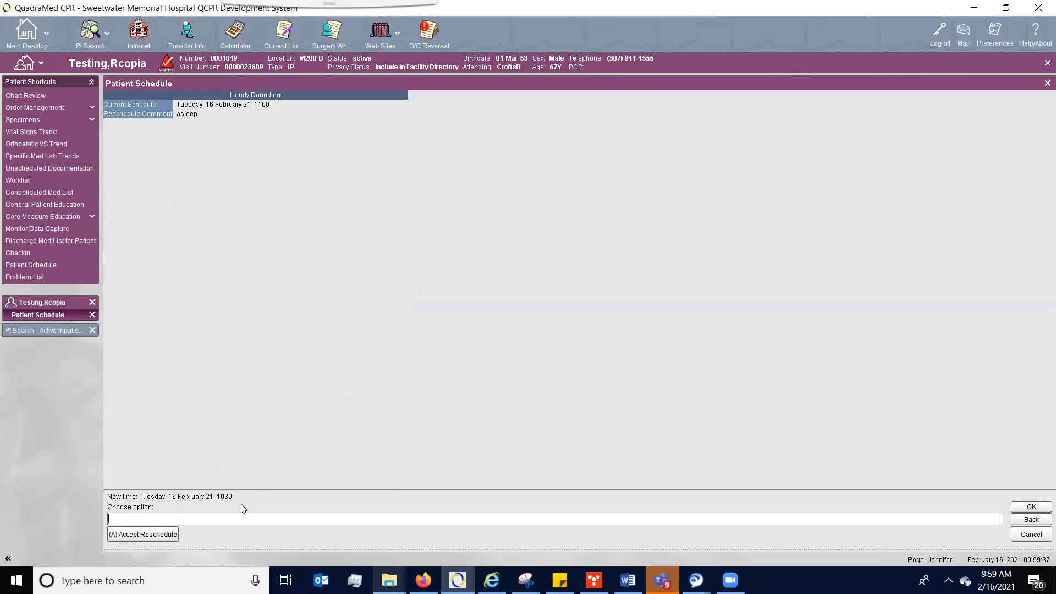
click(143, 534)
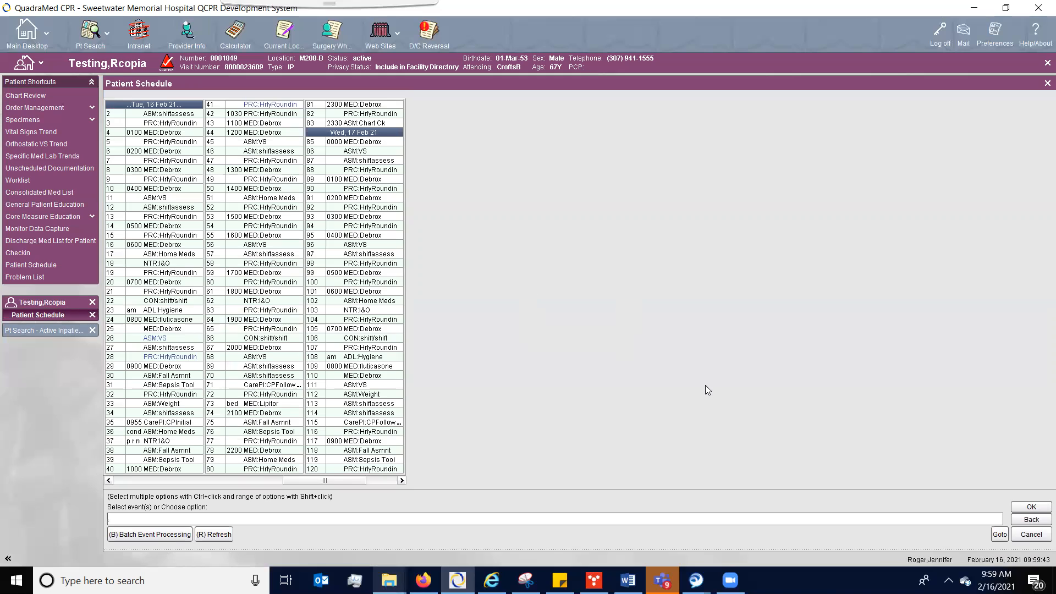
click(92, 316)
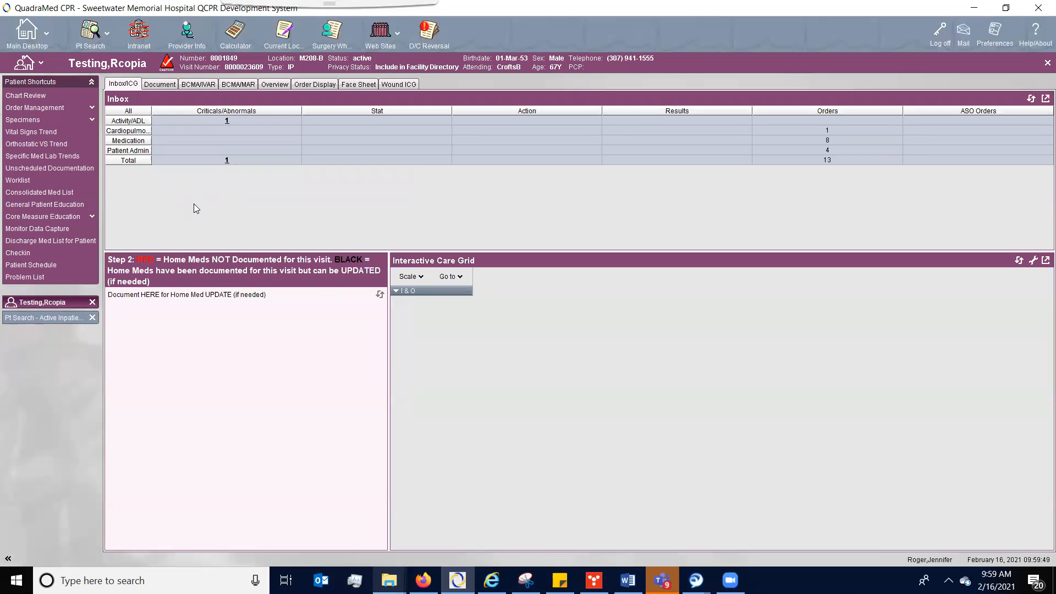
Step: View the 0900 carbamide peroxide dose in the BCMA/MAR medication list and return without documenting it
click(239, 85)
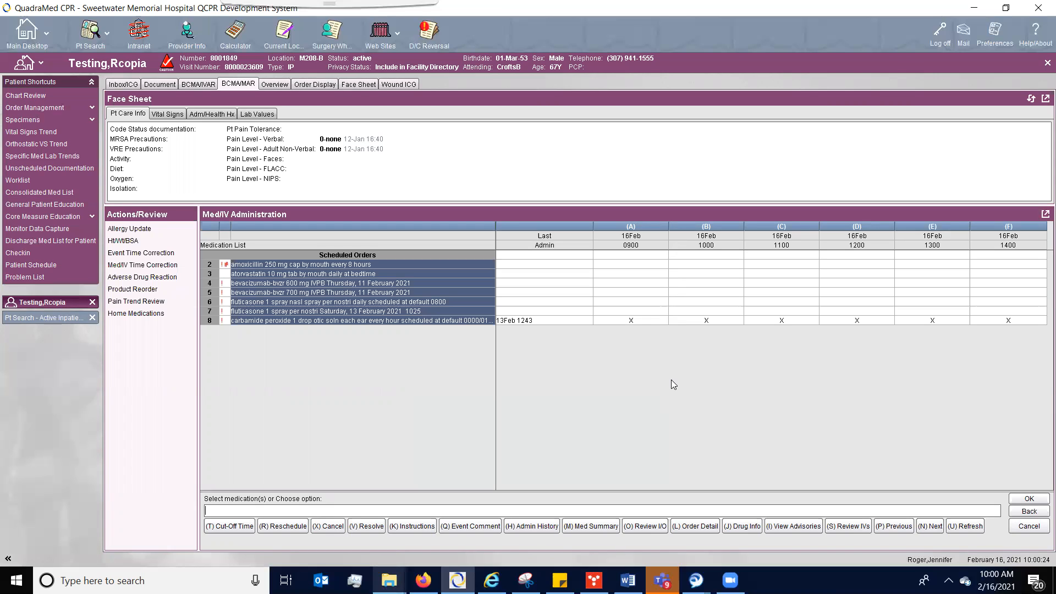
double_click(636, 322)
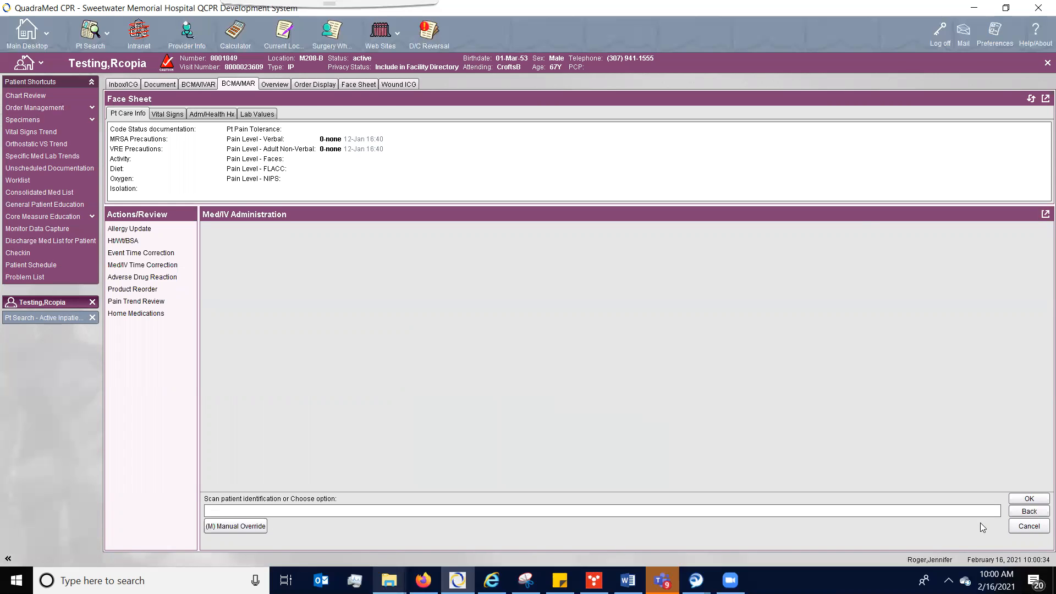
click(1016, 511)
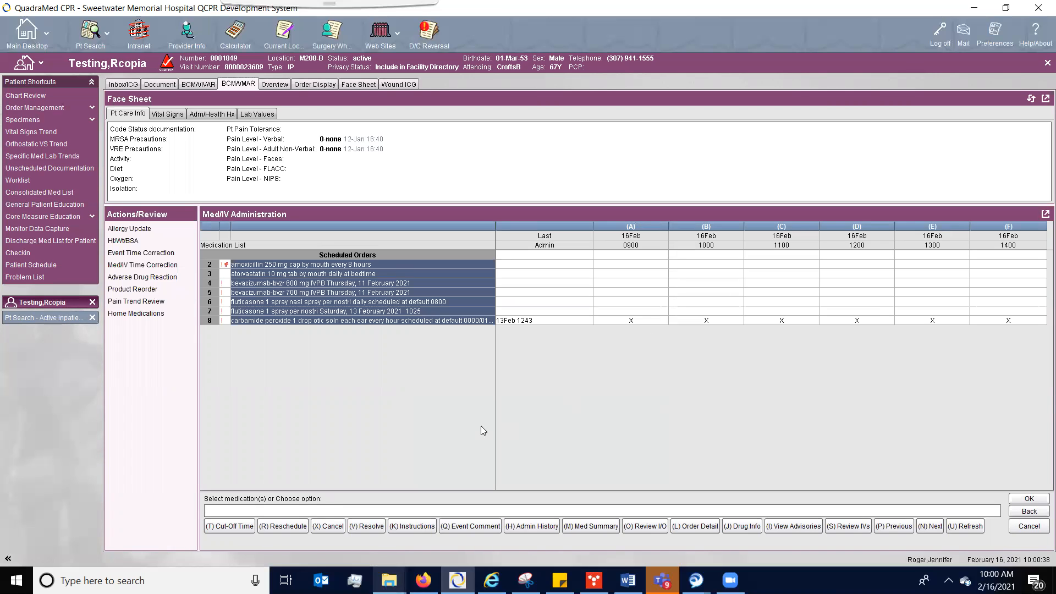
Step: Try to cancel the 0900 carbamide peroxide dose with the comment "medication not available"
click(327, 529)
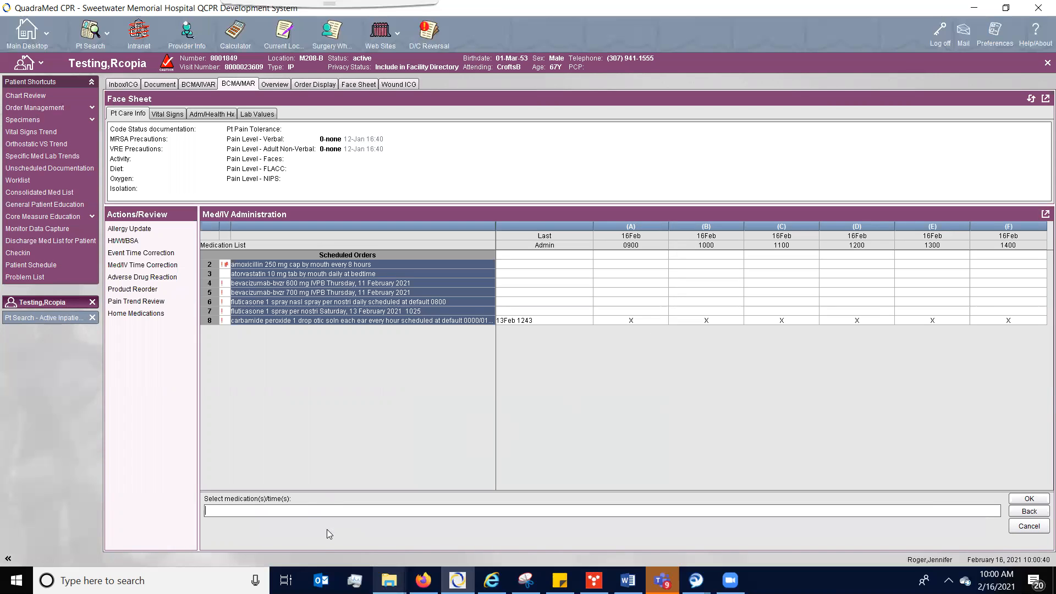
click(635, 321)
key(Return)
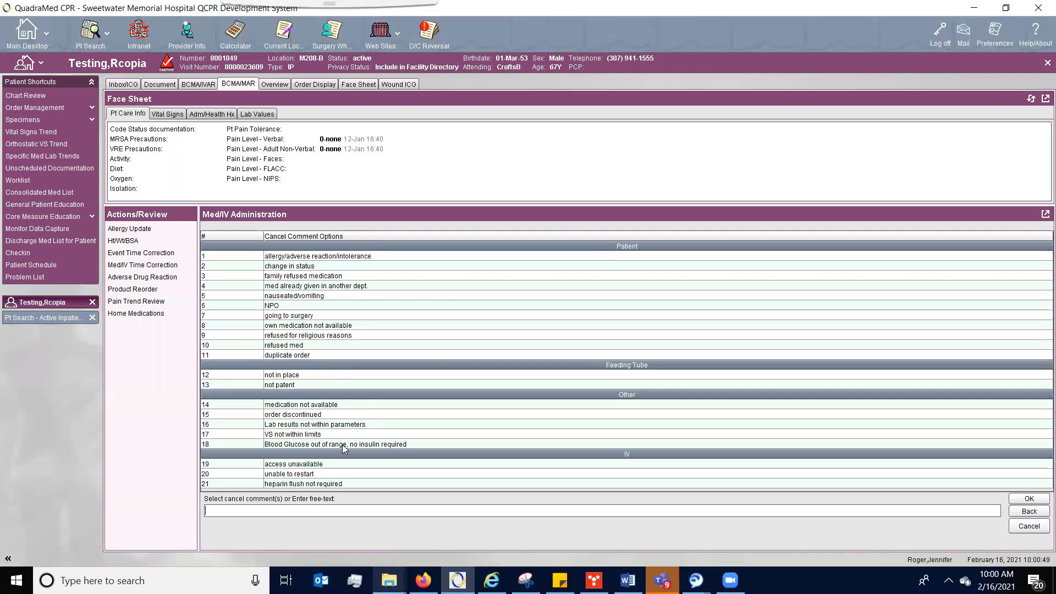
click(317, 408)
click(1029, 499)
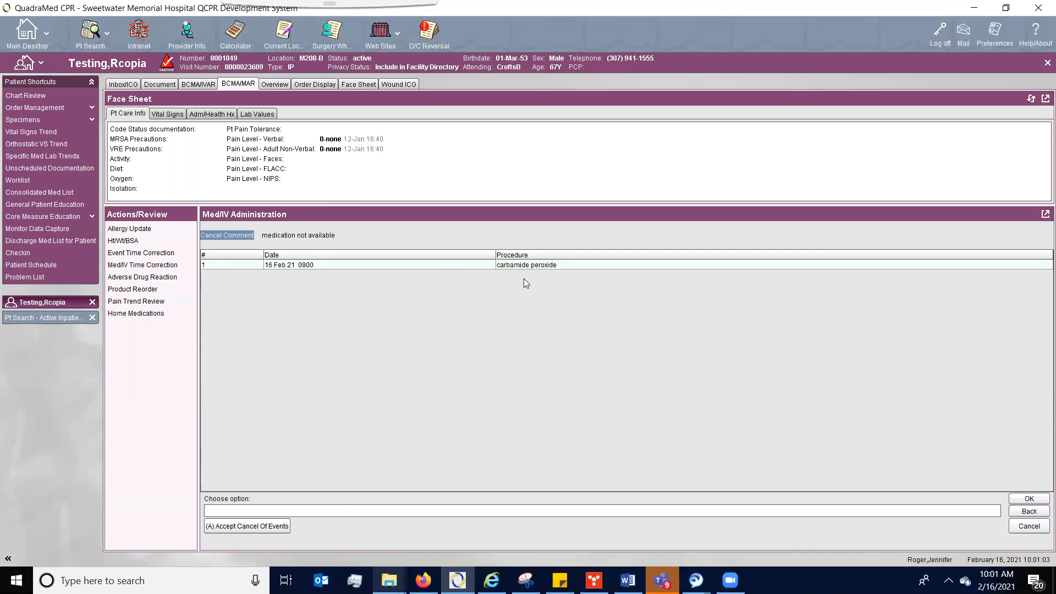
click(1028, 526)
text(n)
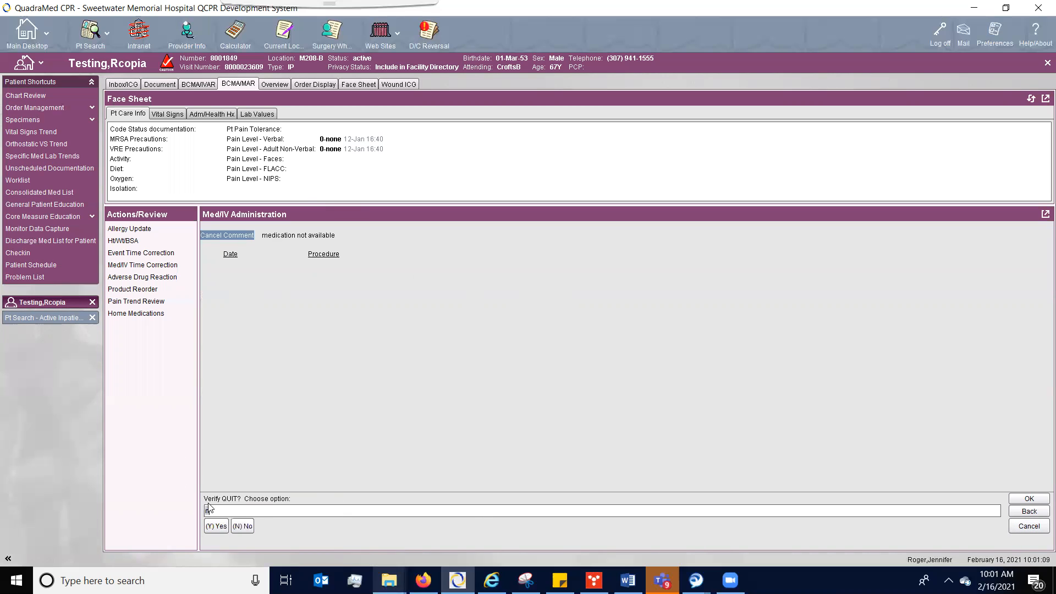
key(Return)
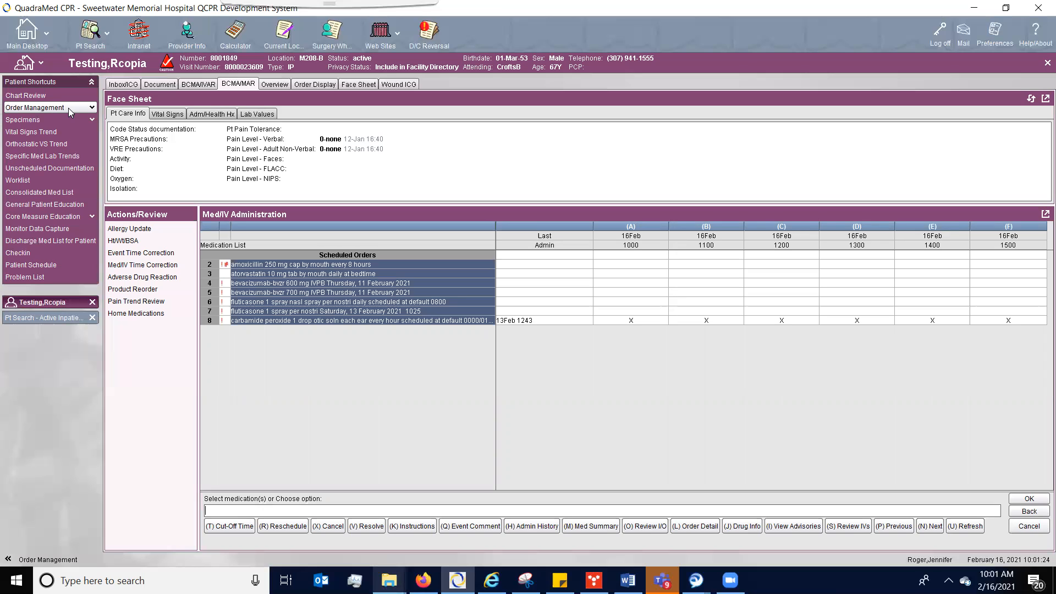
Step: Start a Telephone order entry with the listed attending physician as the order author
click(69, 108)
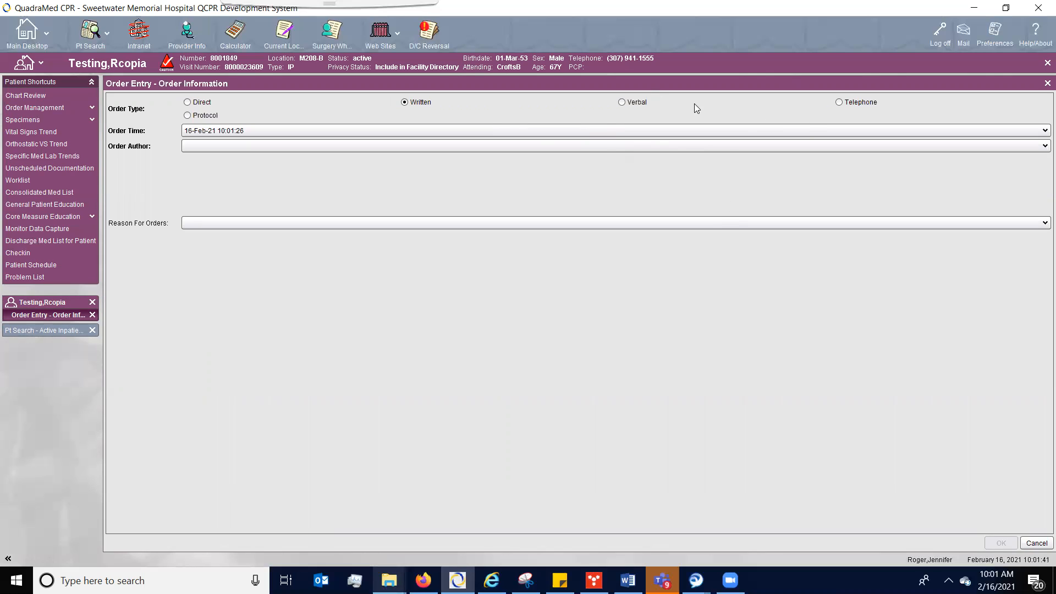
click(839, 104)
click(886, 146)
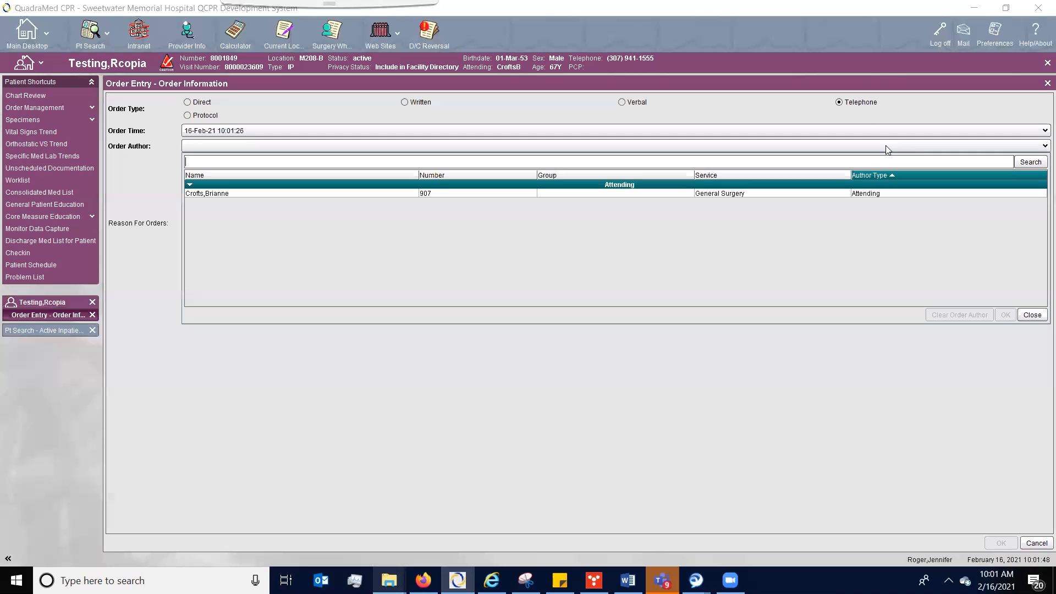
click(878, 194)
click(1005, 315)
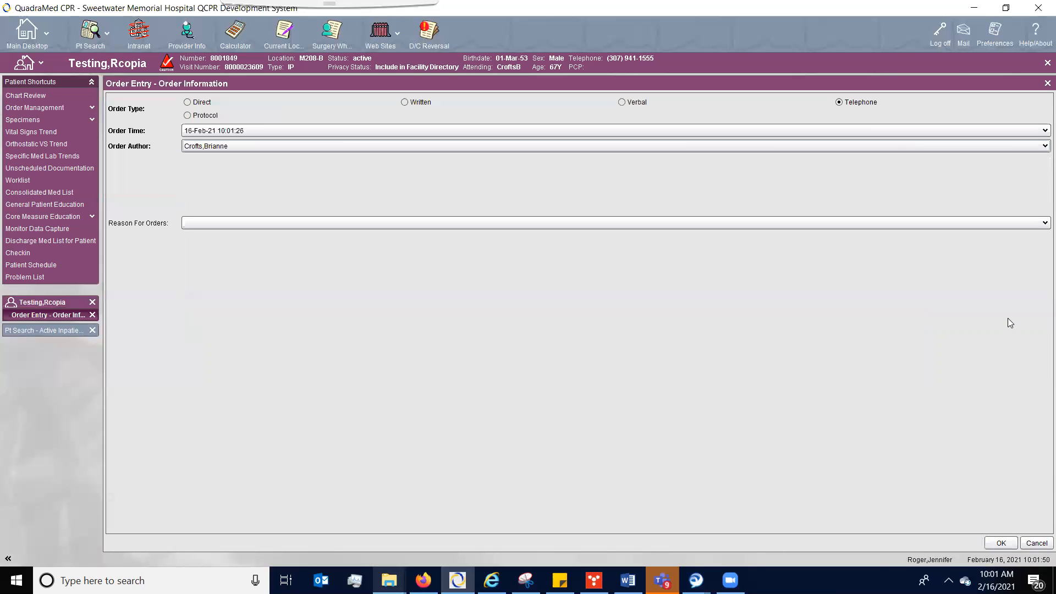
click(1002, 543)
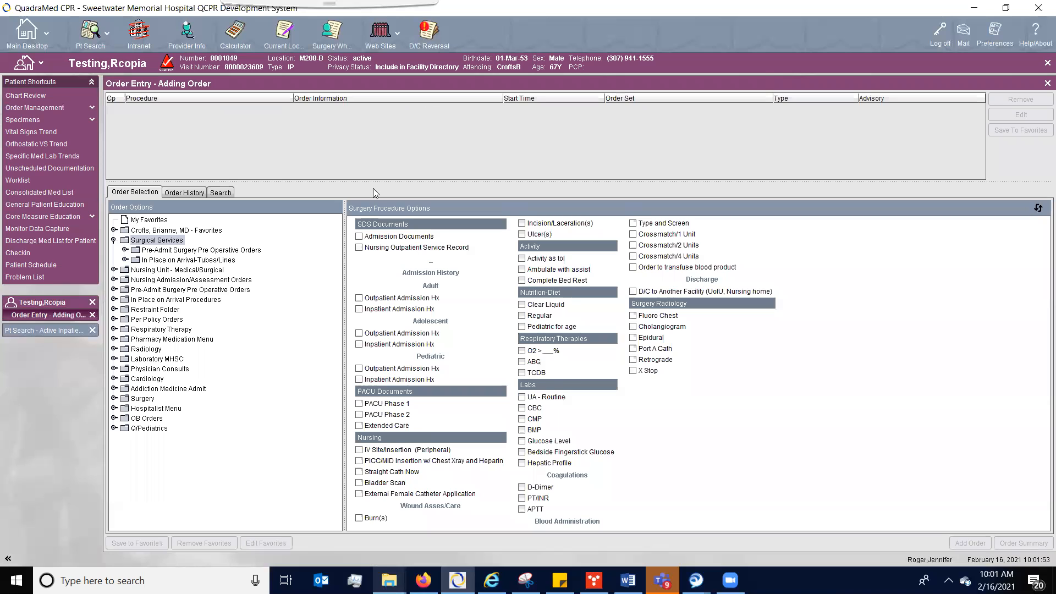
Step: Select the active I&O order in the order history and discontinue it with the discontinue time "now"
click(177, 195)
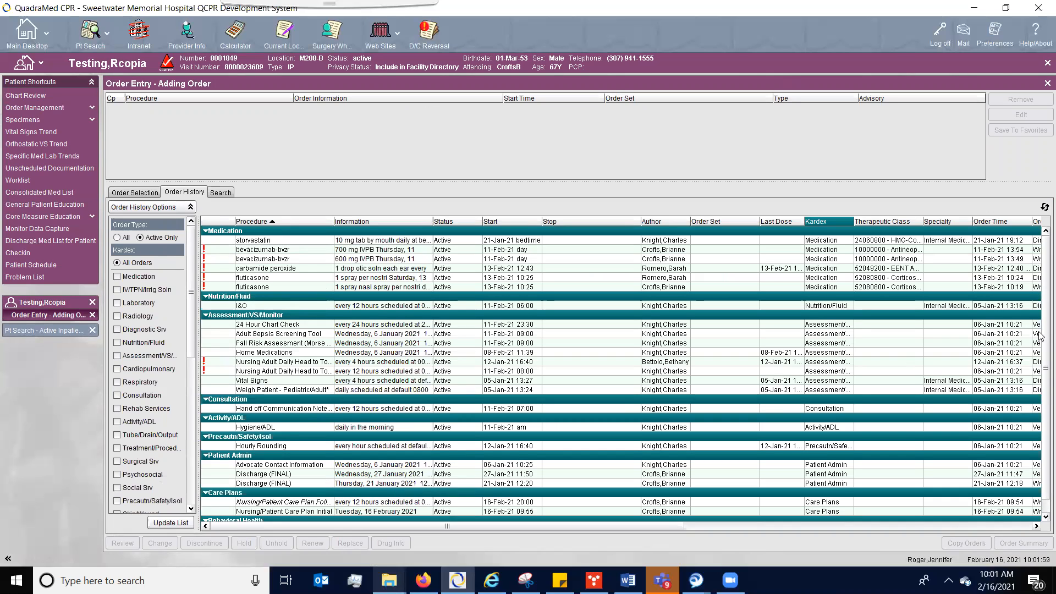
drag(1039, 327, 1039, 282)
click(487, 242)
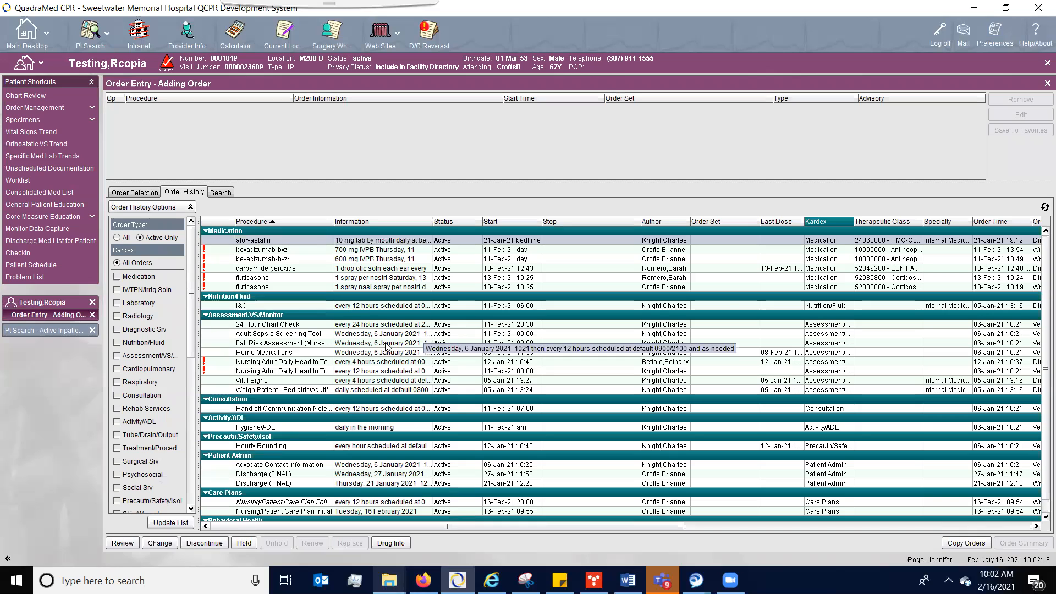
click(355, 306)
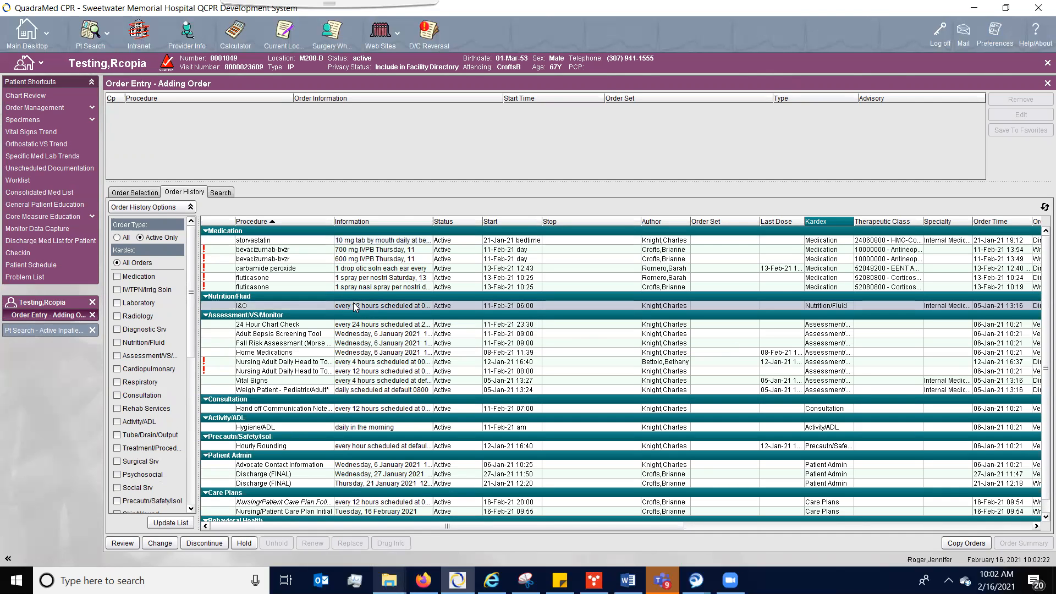
click(209, 542)
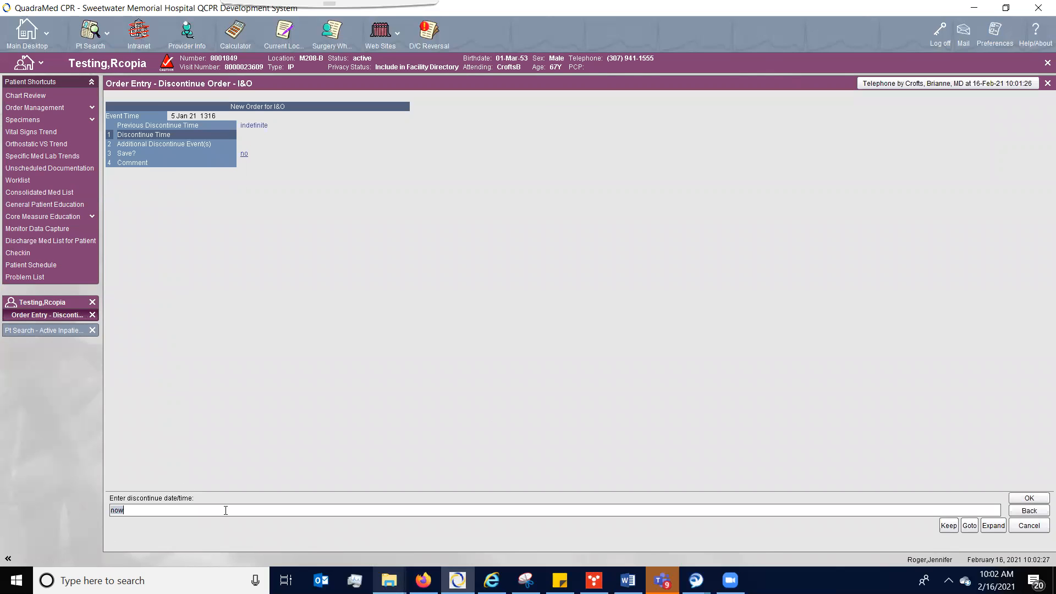
click(1028, 500)
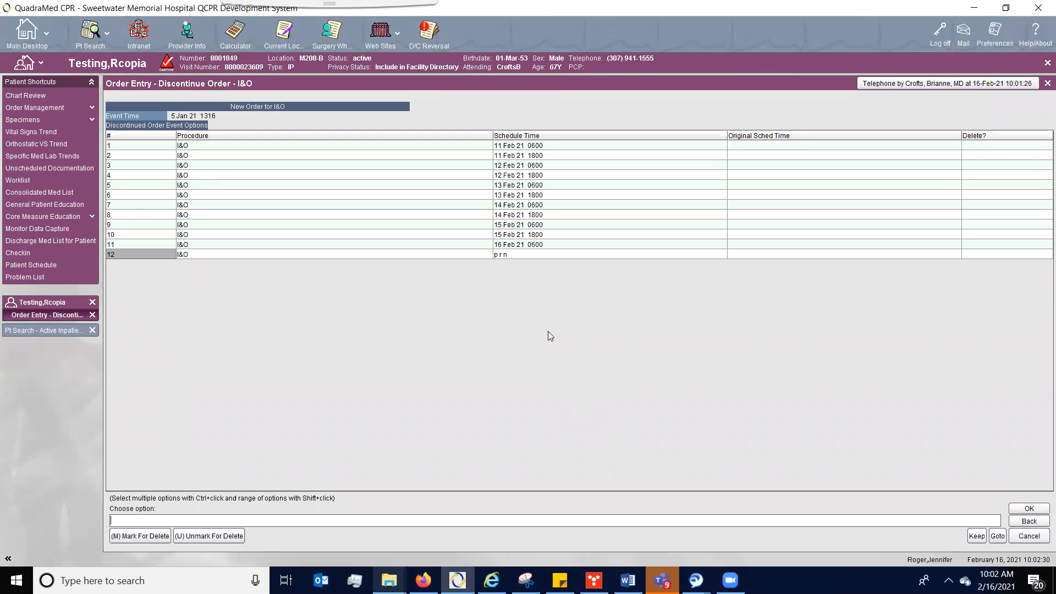
Step: Mark scheduled I&O events 1-11, from 11 Feb 0600 to 16 Feb 0600, for deletion
click(132, 537)
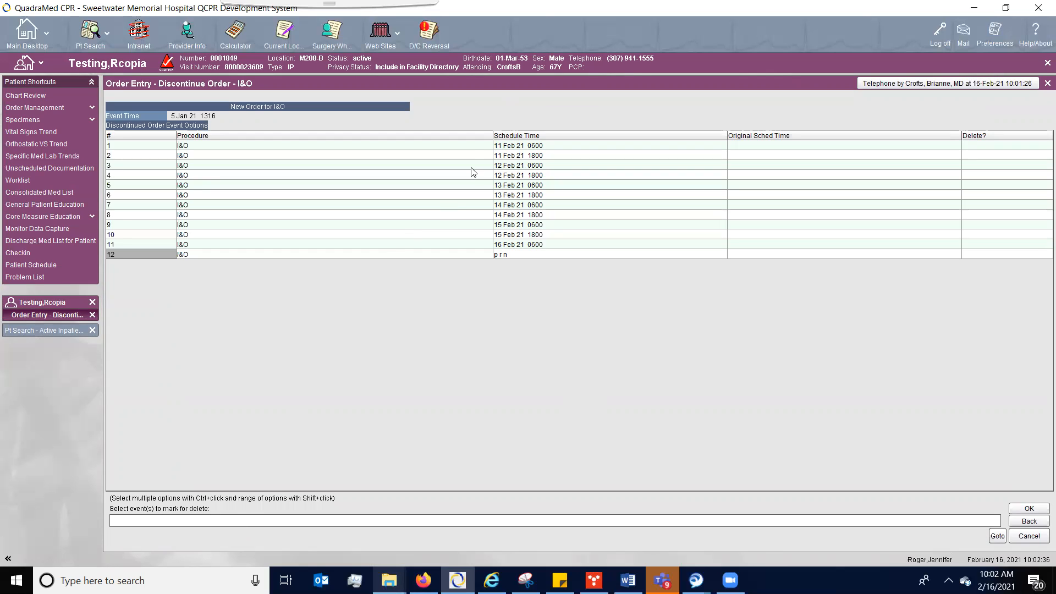
drag(477, 153, 486, 247)
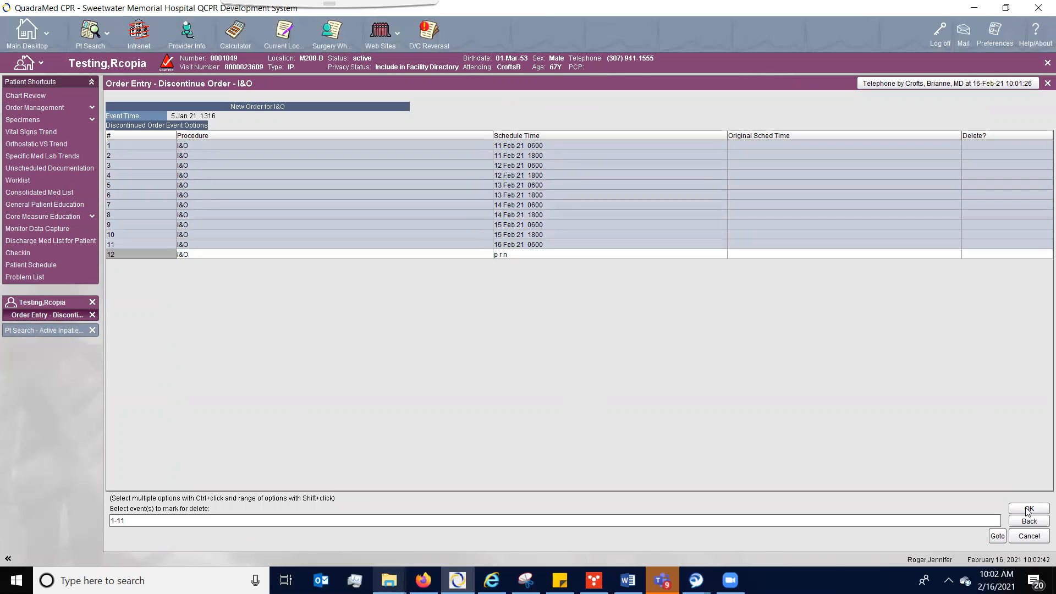
click(1027, 509)
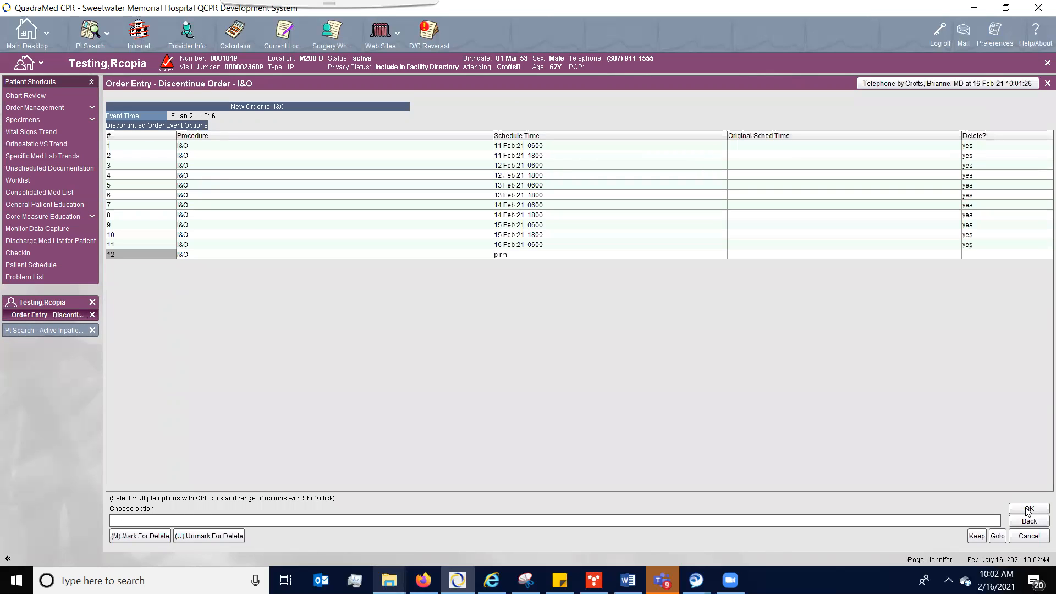
Step: Accept the I&O events marked for deletion and record the read back of the I&O discontinue order
click(1041, 512)
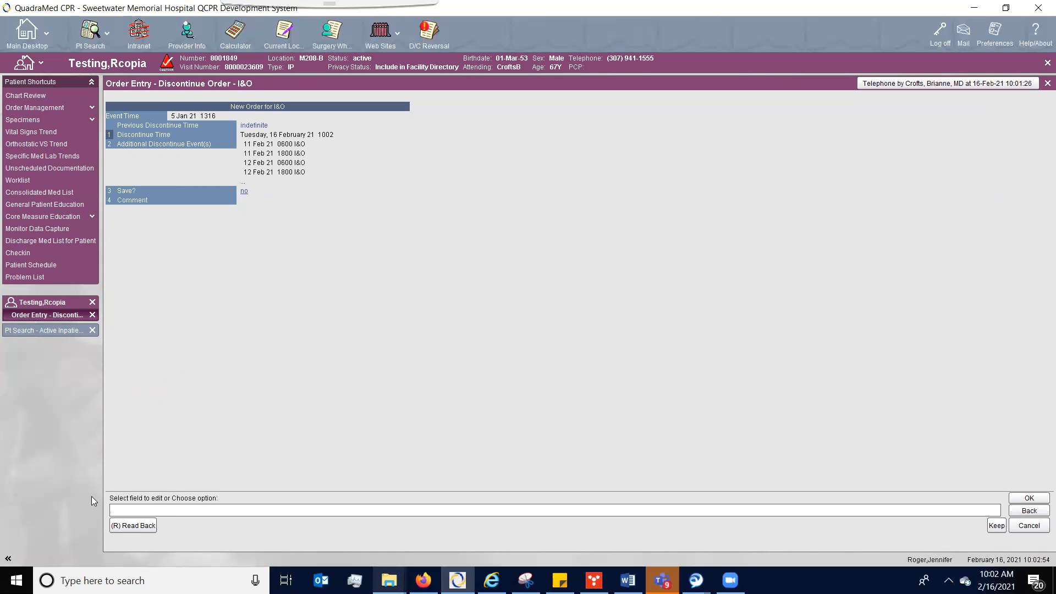
click(137, 526)
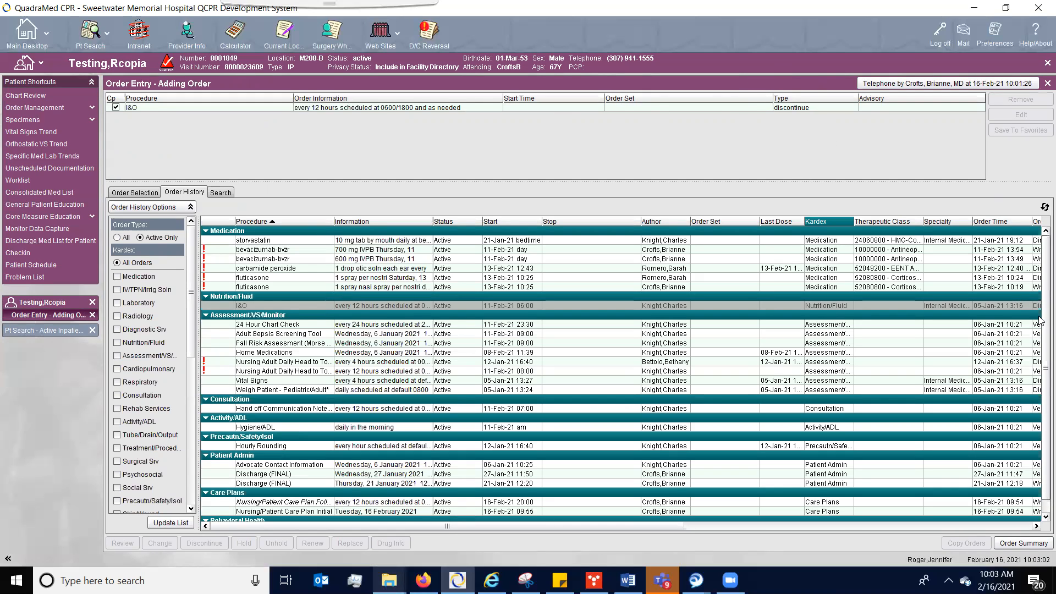
Step: Select the active Nursing/Patient Care Plan Initial order in the order history and discontinue it with the discontinue time "now"
scroll(1039, 324, down, 1)
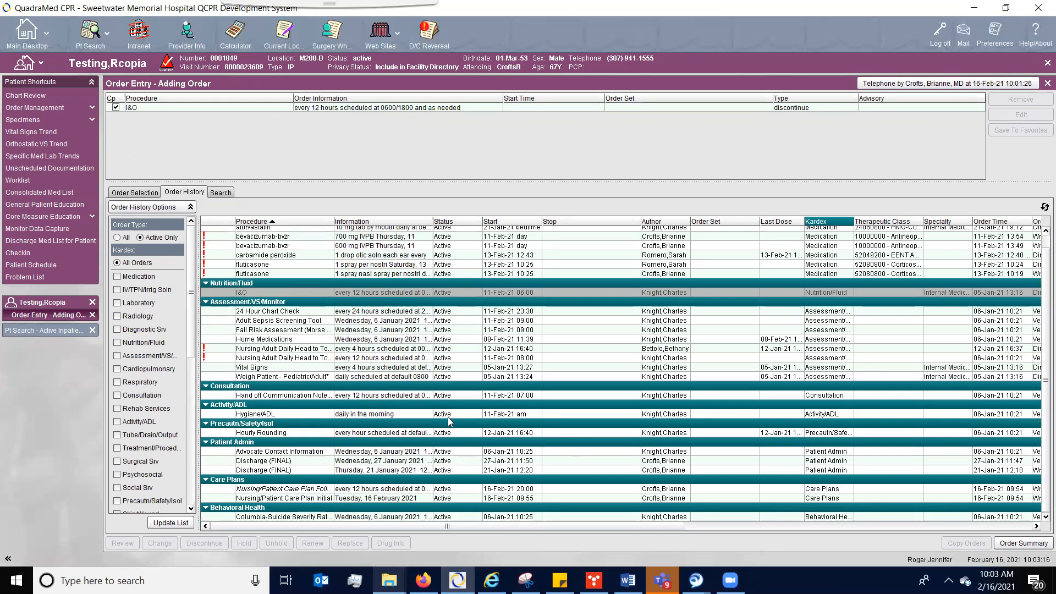
click(320, 498)
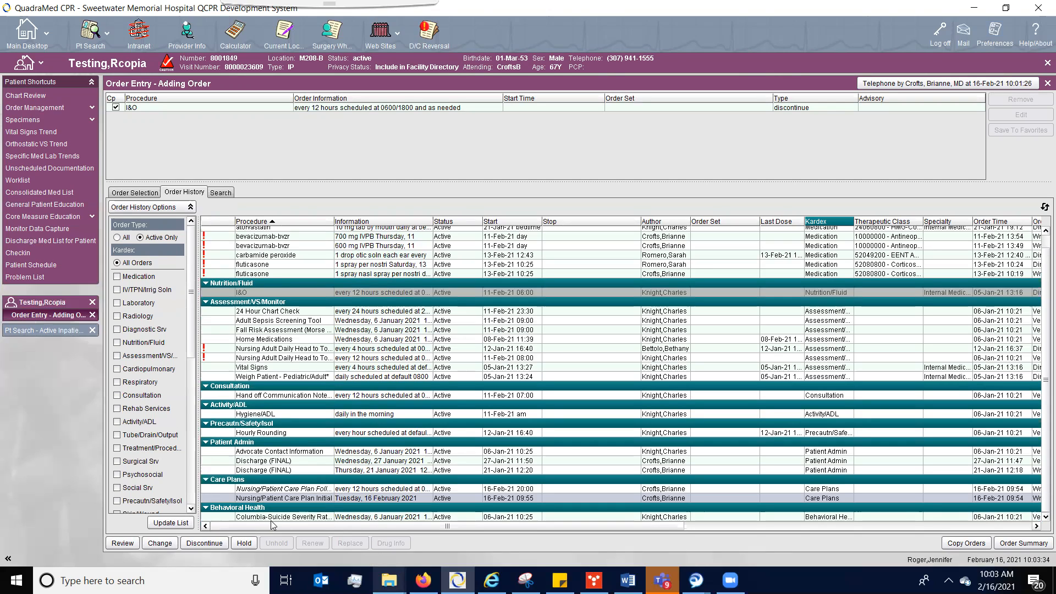
click(207, 545)
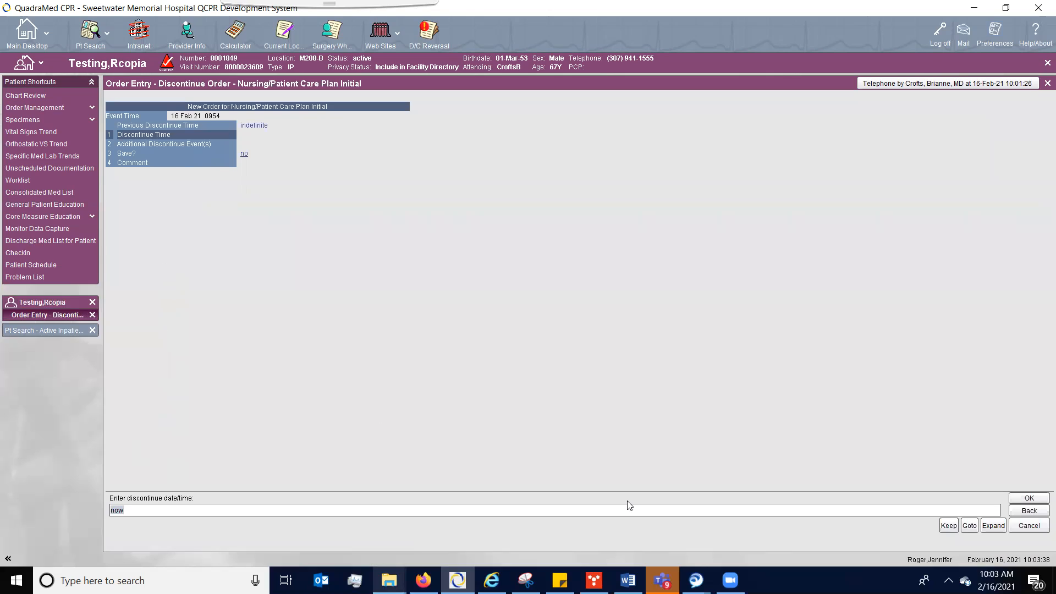
click(1030, 499)
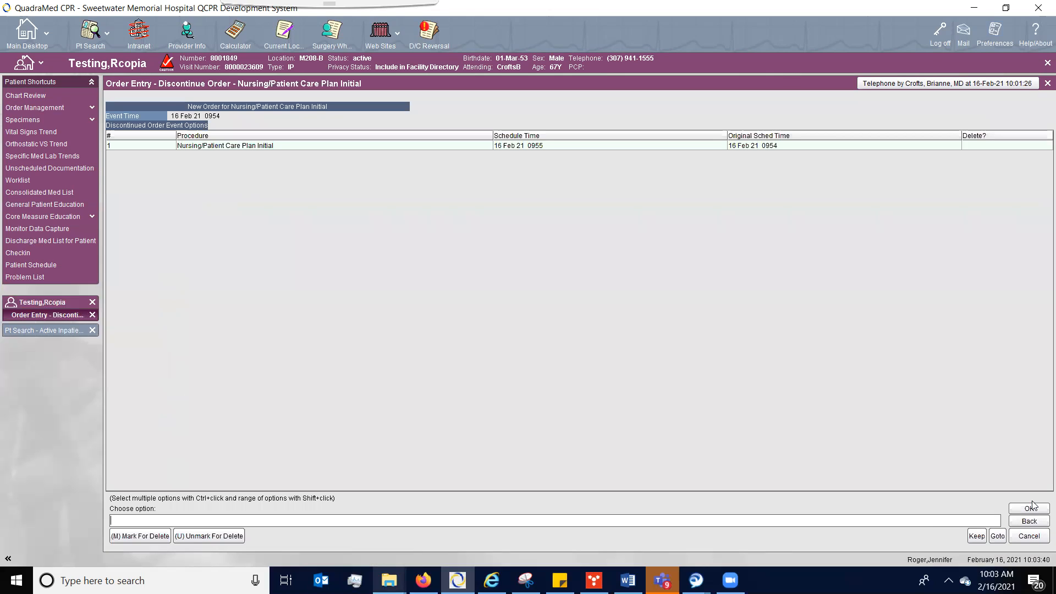
Step: Mark scheduled event 1 of the Nursing/Patient Care Plan Initial order for deletion and accept the event list
click(123, 541)
click(311, 145)
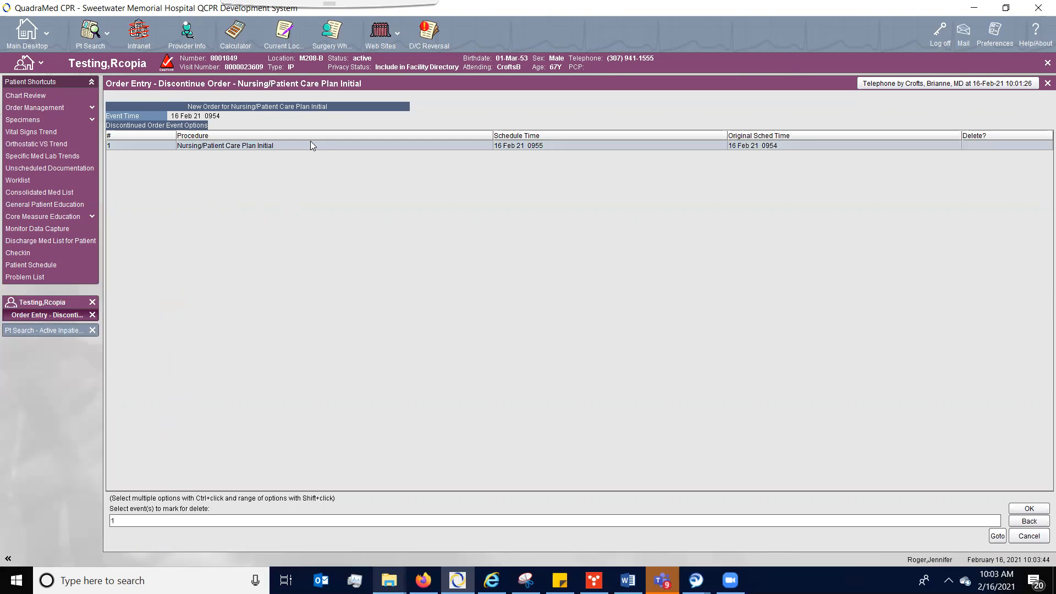
click(1029, 509)
click(1029, 509)
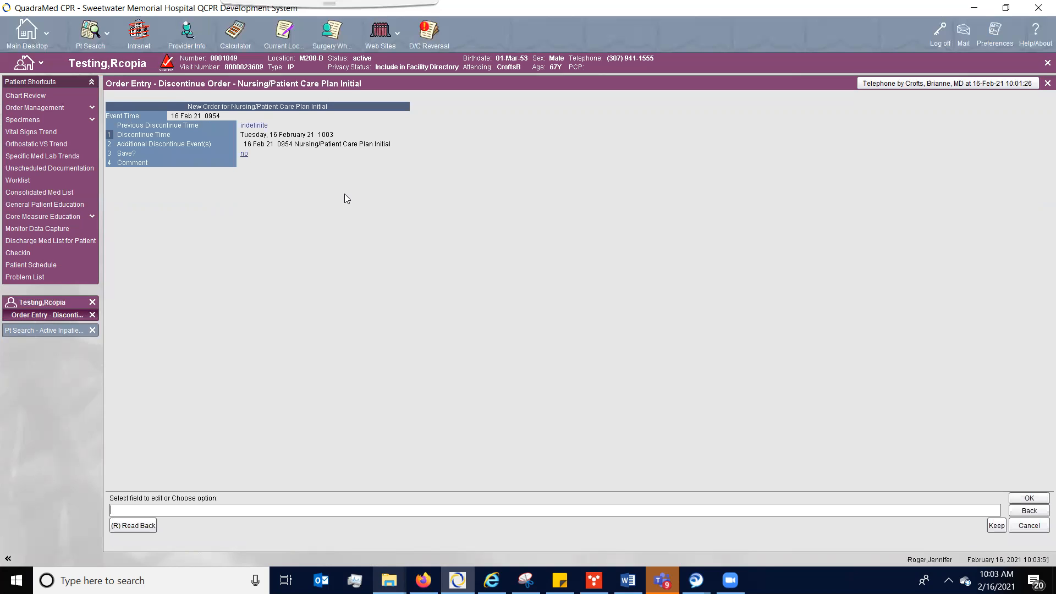
Step: Record the read back of the Nursing/Patient Care Plan Initial discontinue order and open the order summary
click(146, 527)
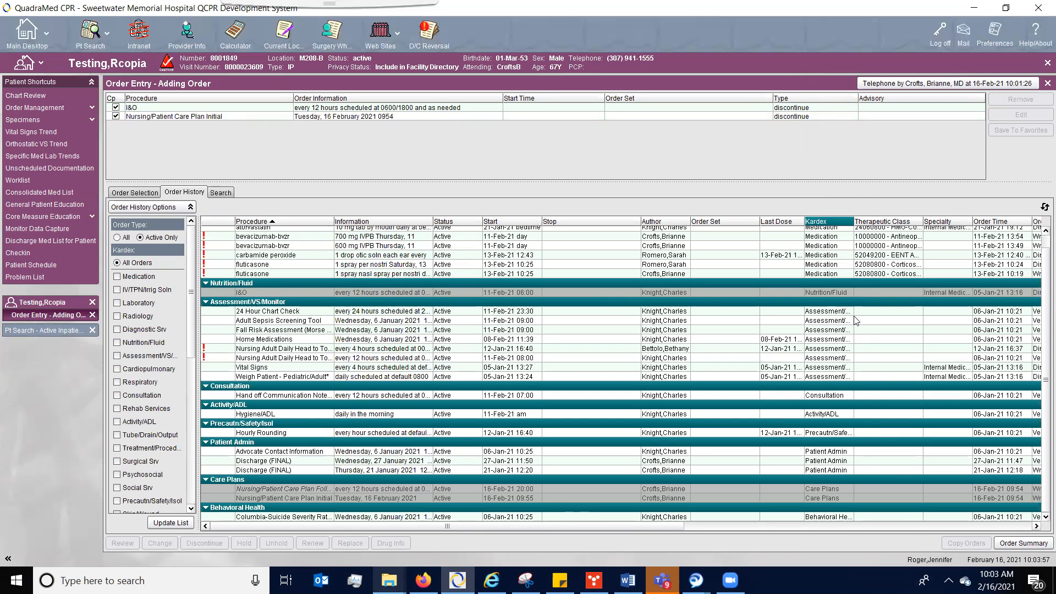
click(1021, 542)
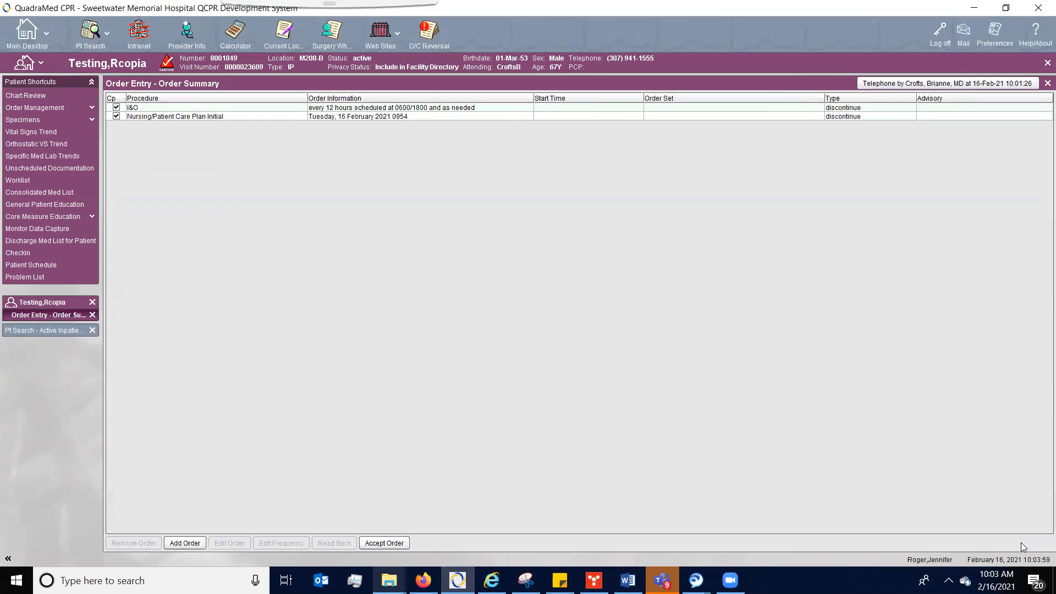